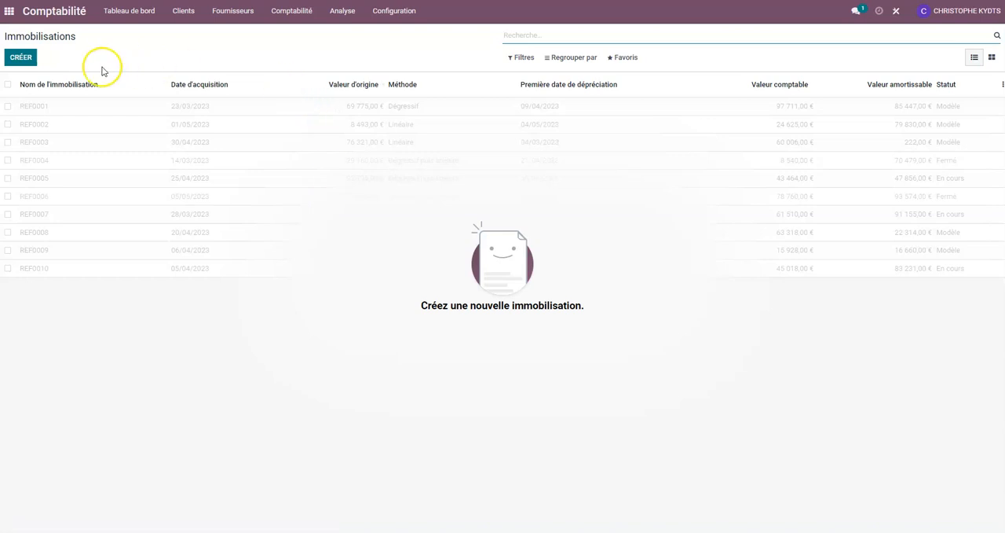
- Create a fixed asset named "Camion de livraison" with an original value of 30000 €
left_click(17, 61)
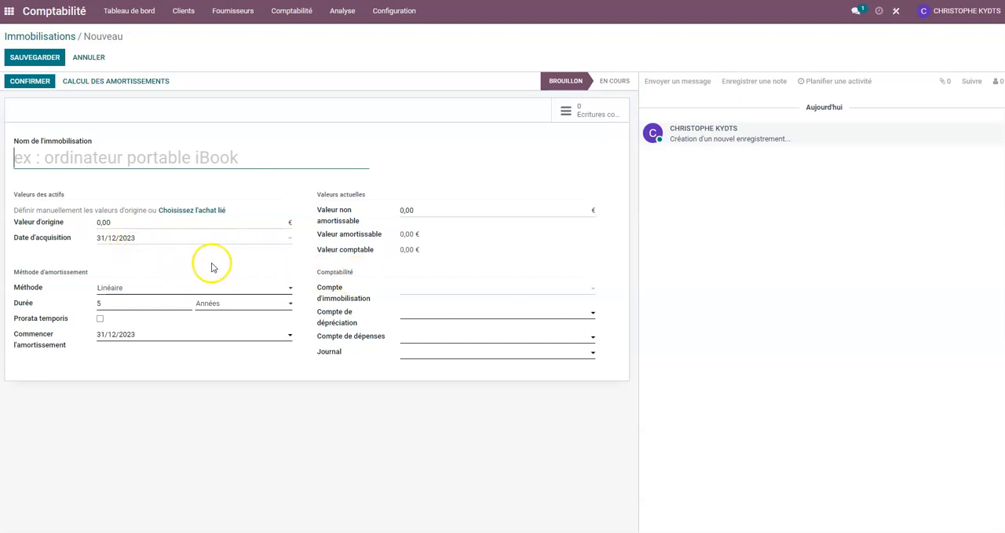
left_click(101, 159)
type("Camion de livraison")
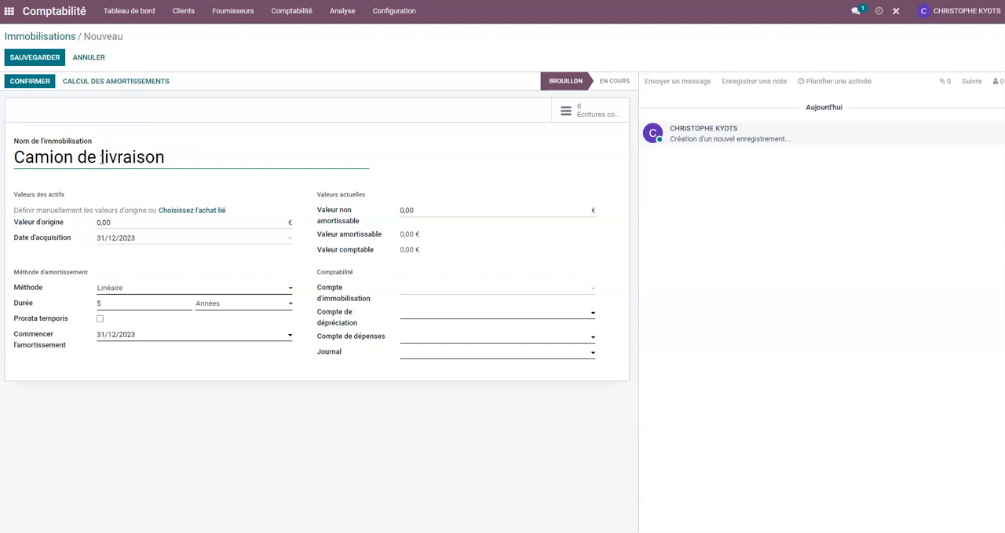
left_click(99, 222)
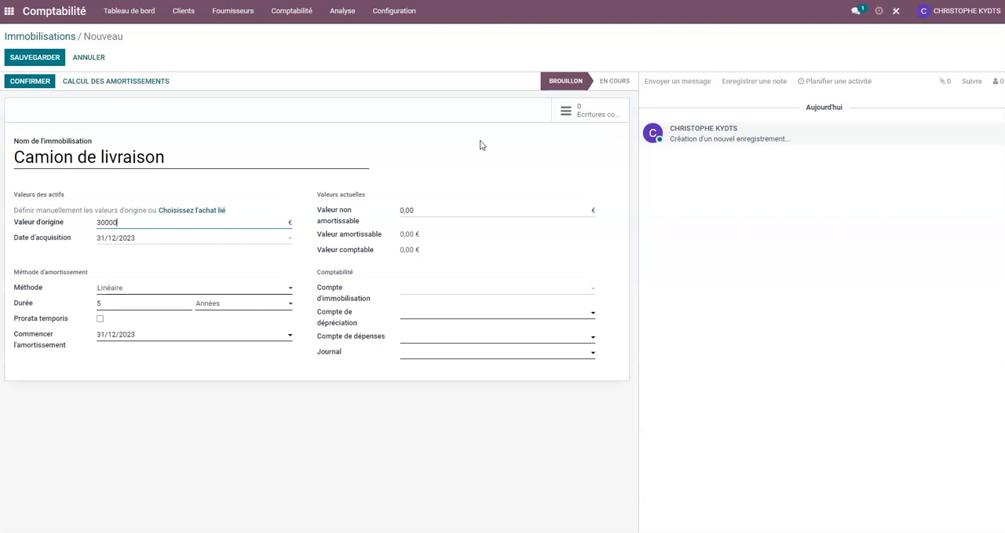
- Set the asset's acquisition date to 02/01/2023
left_click(217, 239)
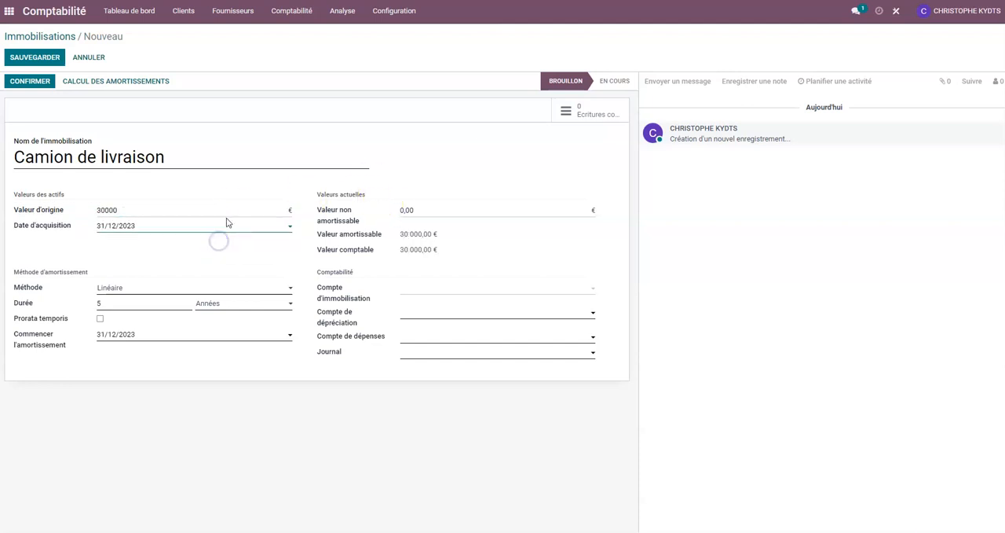
left_click_drag(176, 228, 88, 225)
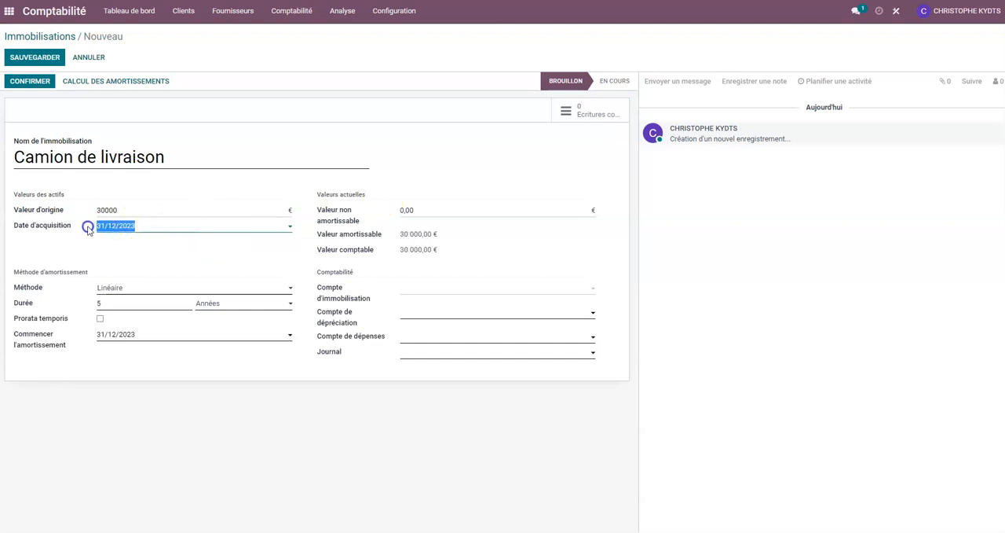
left_click(290, 227)
left_click(107, 244)
left_click(107, 244)
left_click(108, 244)
left_click(107, 244)
left_click(108, 245)
left_click(109, 245)
left_click(109, 245)
left_click(108, 245)
left_click(108, 245)
left_click(109, 245)
left_click(108, 245)
left_click(109, 245)
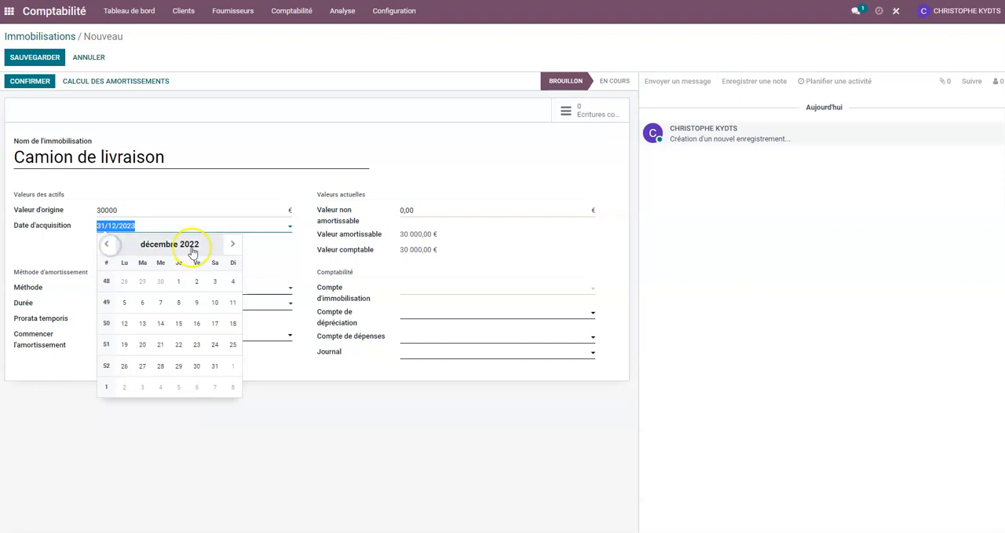
left_click(230, 245)
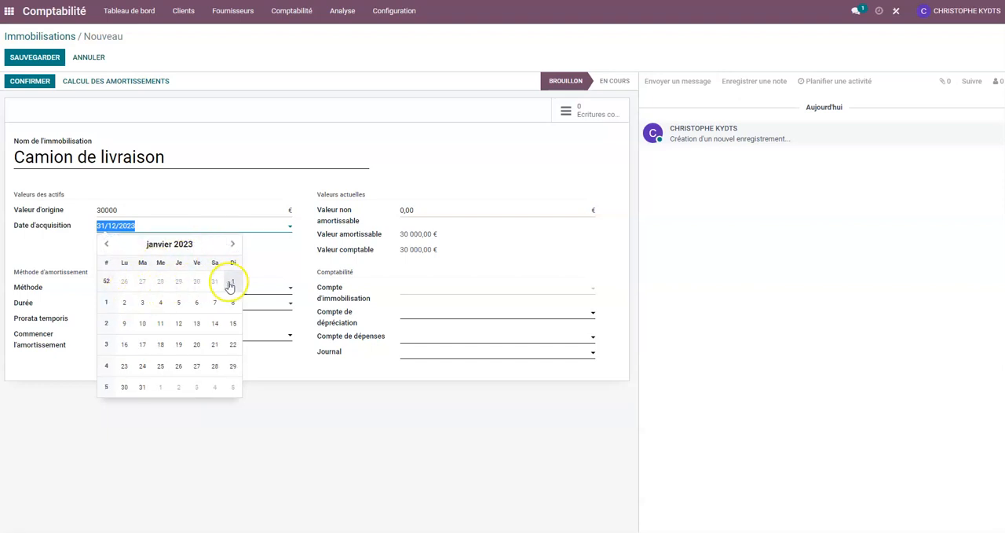
left_click(125, 303)
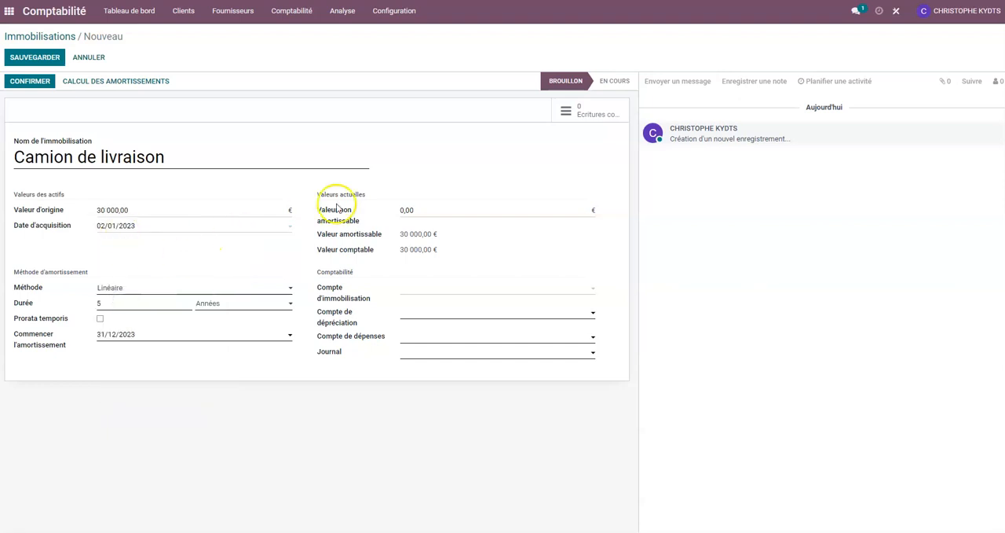
- Set the asset's non-depreciable value to 5000 € and keep Linéaire as the depreciation method
left_click(387, 211)
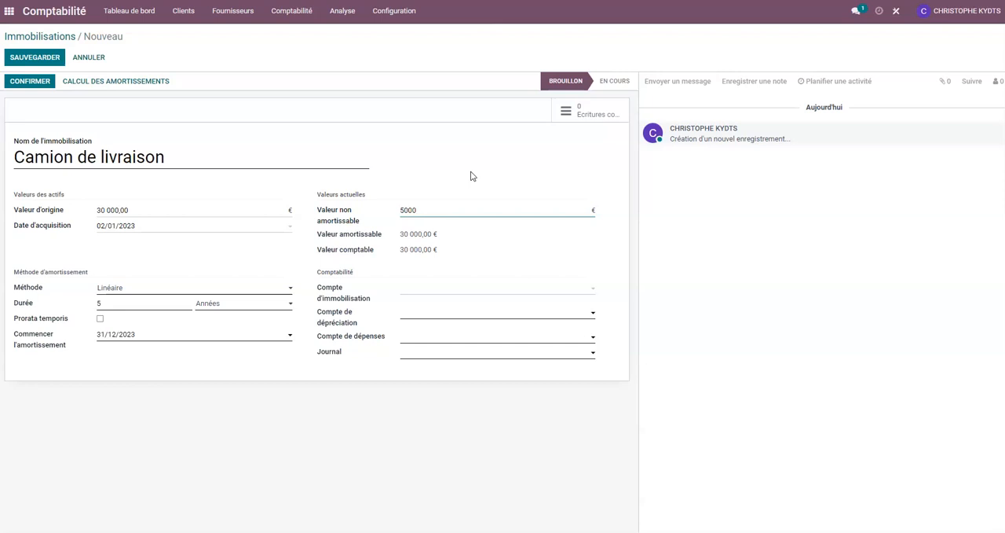
key("Tab")
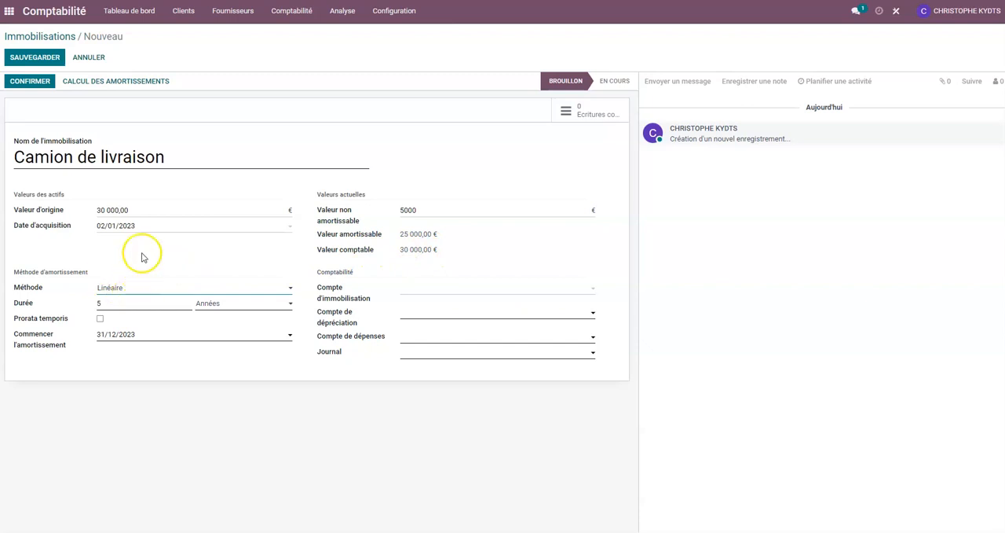
left_click(123, 287)
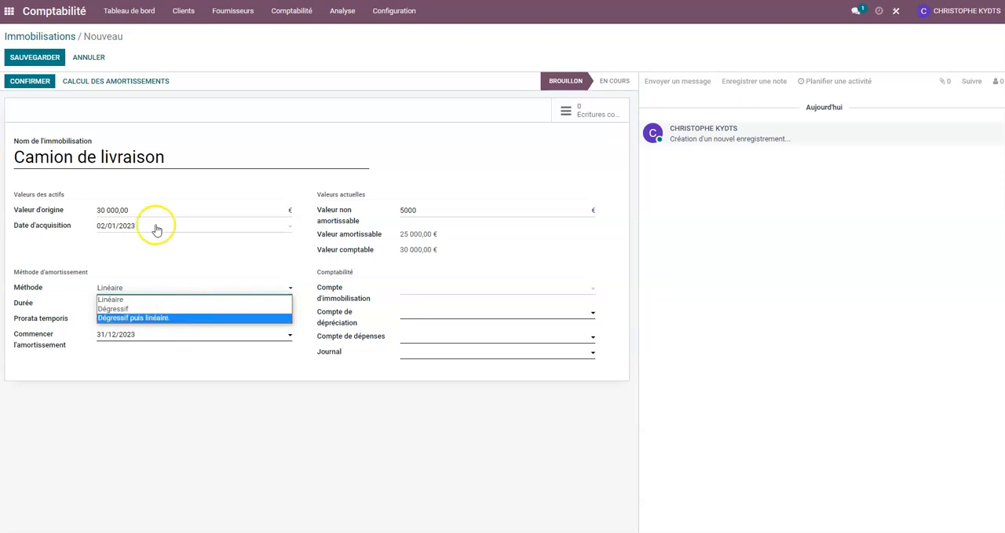
left_click(162, 253)
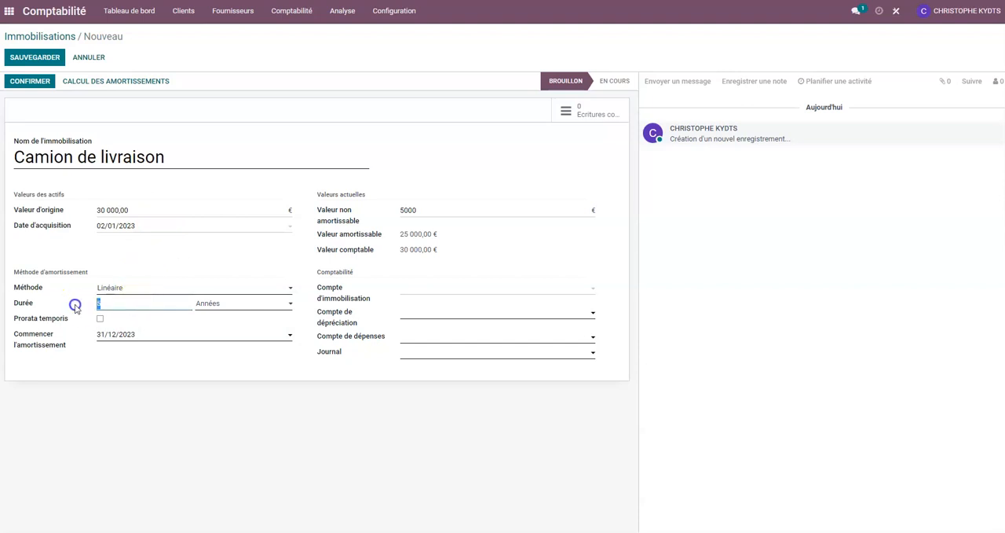
left_click(153, 289)
left_click(151, 292)
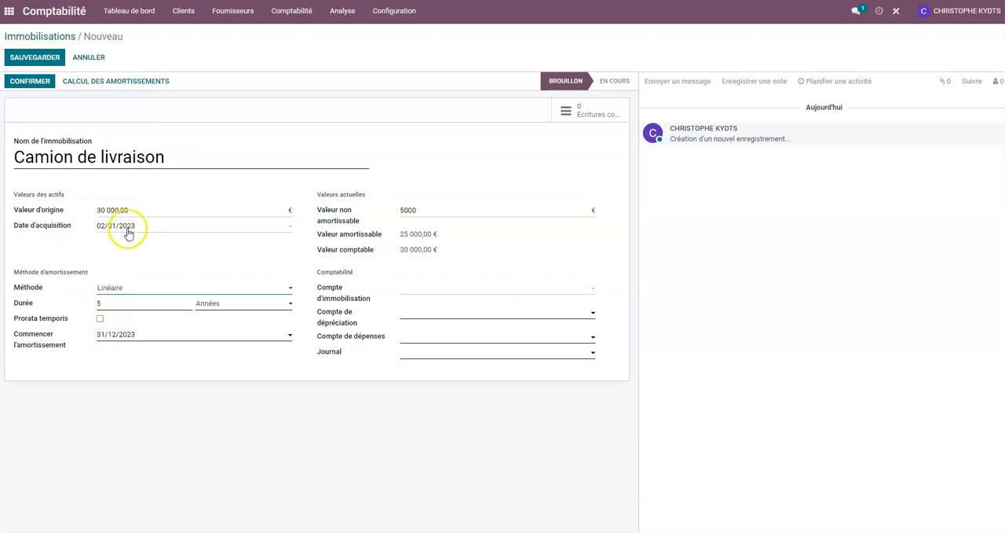
- Enable prorata temporis for the asset with 07/04/2023 as the prorata date
left_click(100, 319)
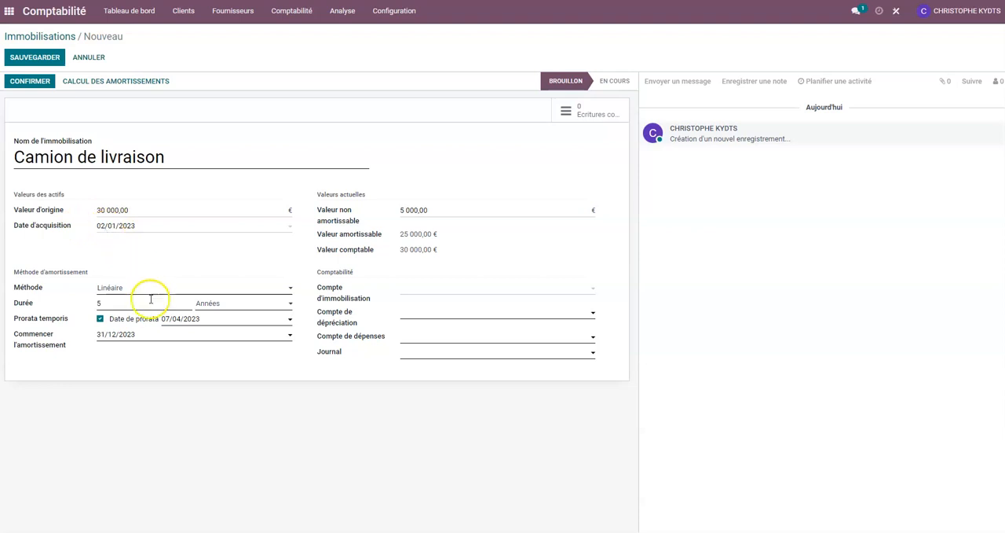
left_click(193, 322)
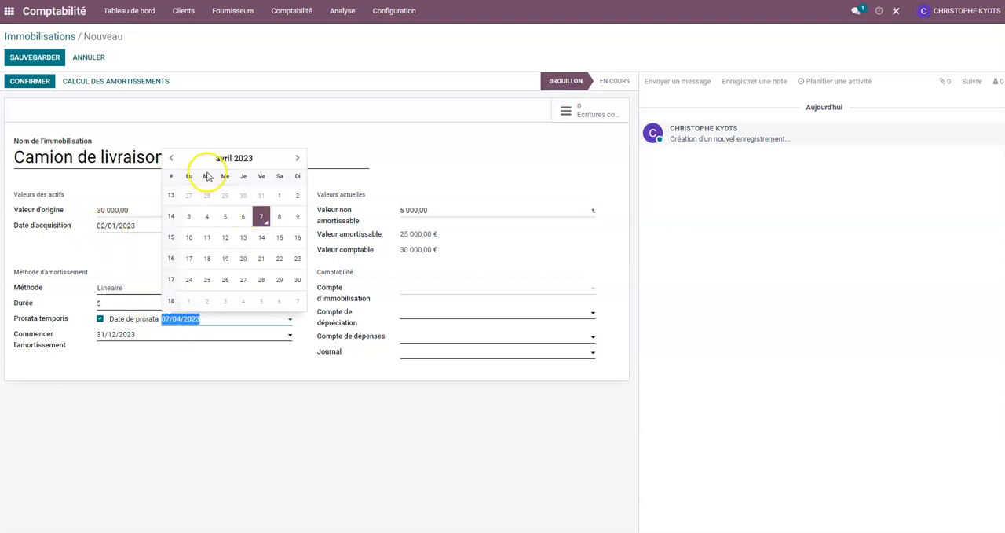
left_click(259, 216)
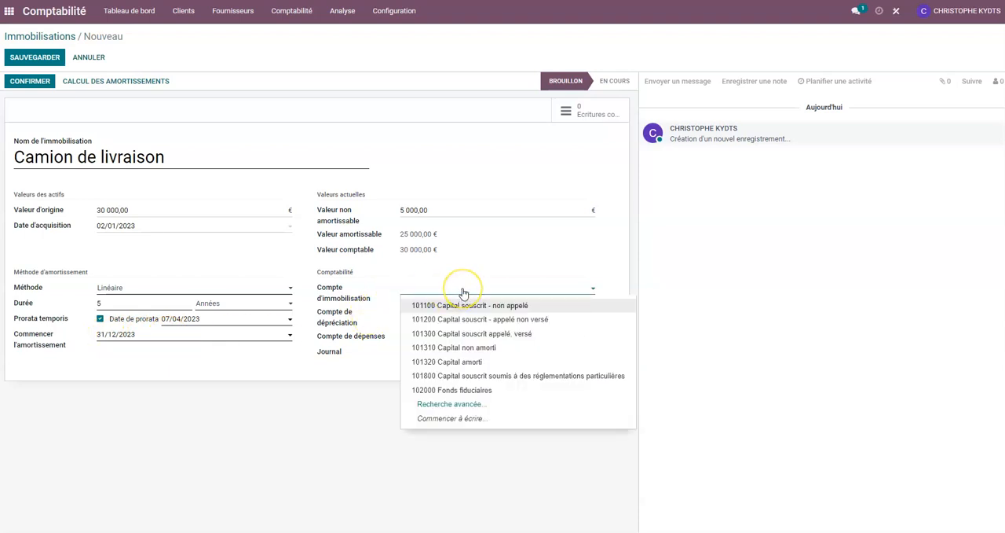
- Assign account 218200 Matériel de transport as the fixed asset account and 681120 Dotations aux amortissements sur immobilisations corporelles as the expense account
type("8")
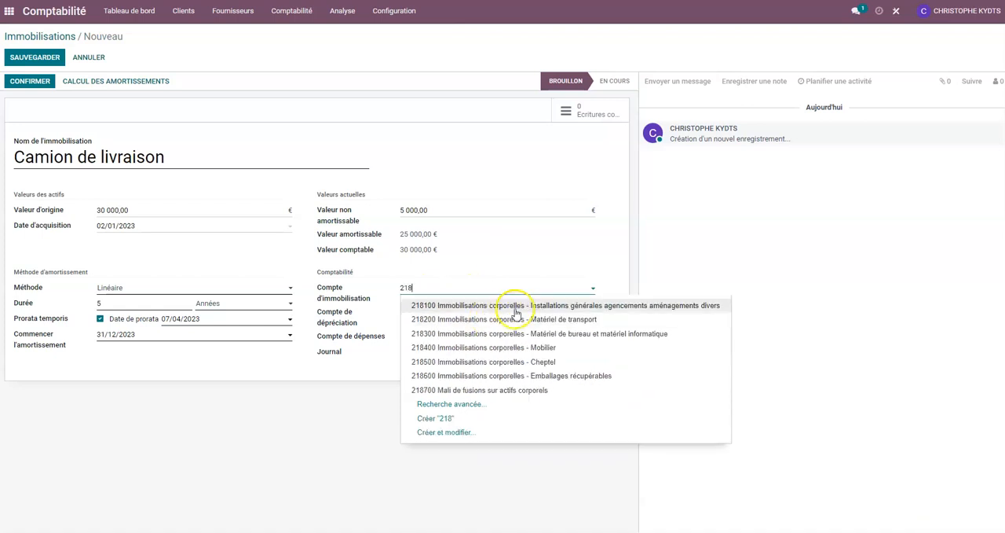
left_click(452, 323)
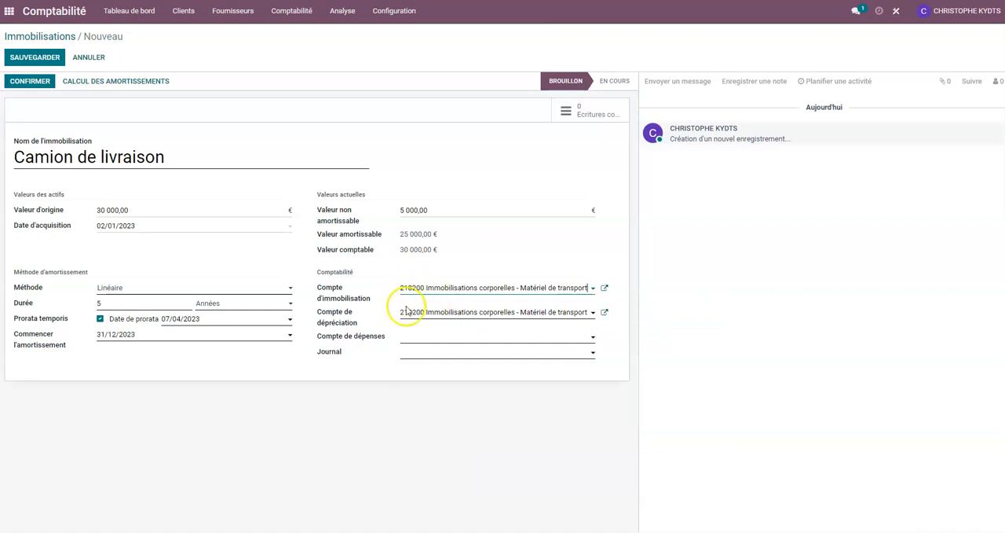
left_click(437, 339)
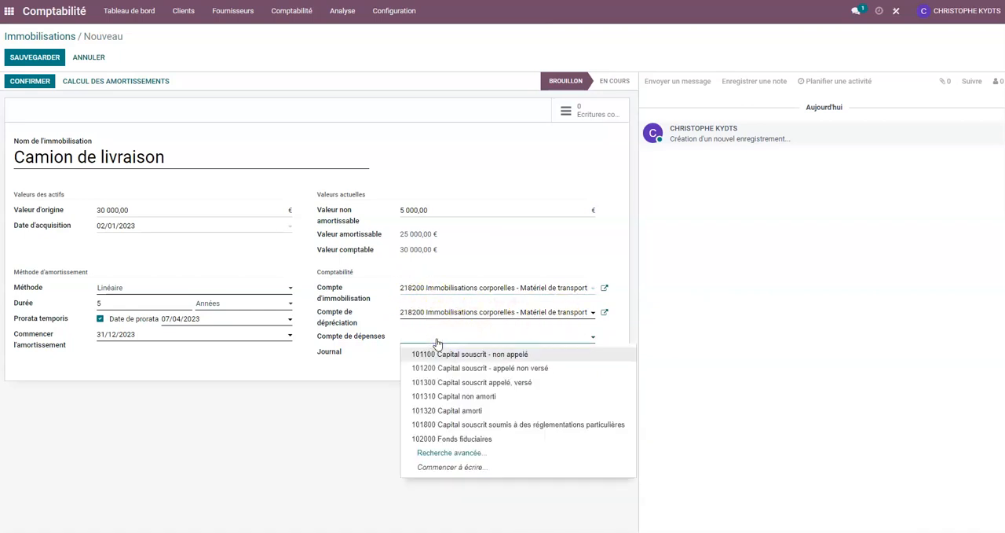
type("dotat")
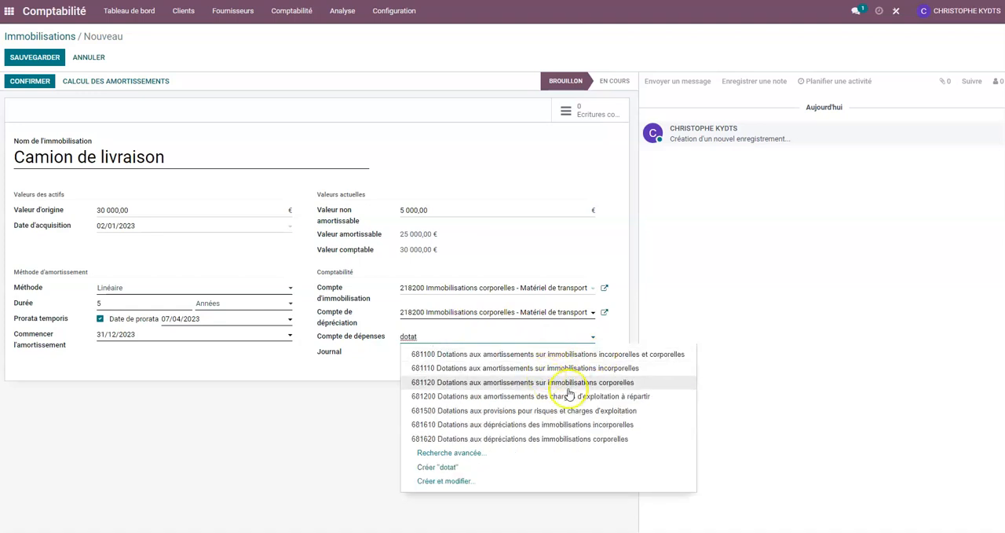
left_click(476, 383)
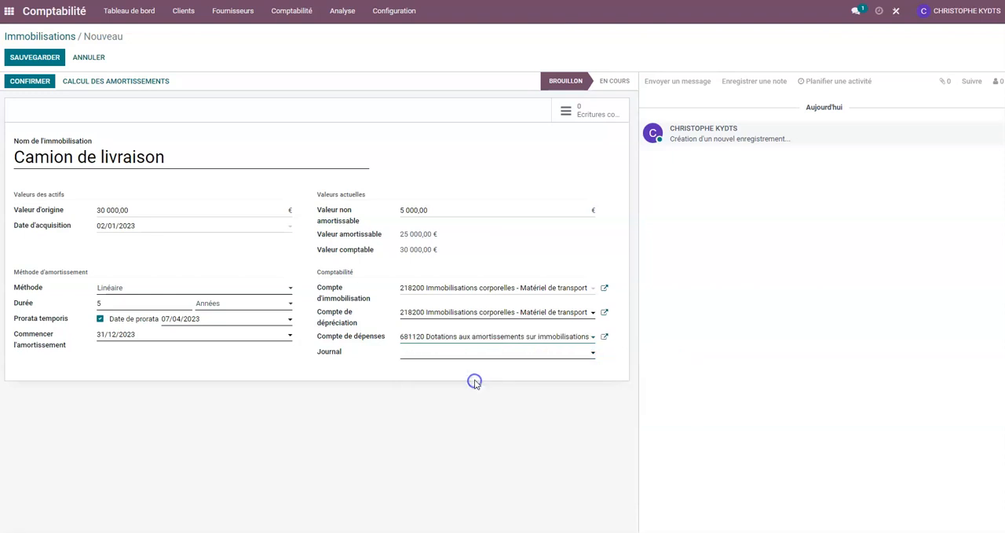
- Set the depreciation journal to OD and save the asset record
left_click(420, 355)
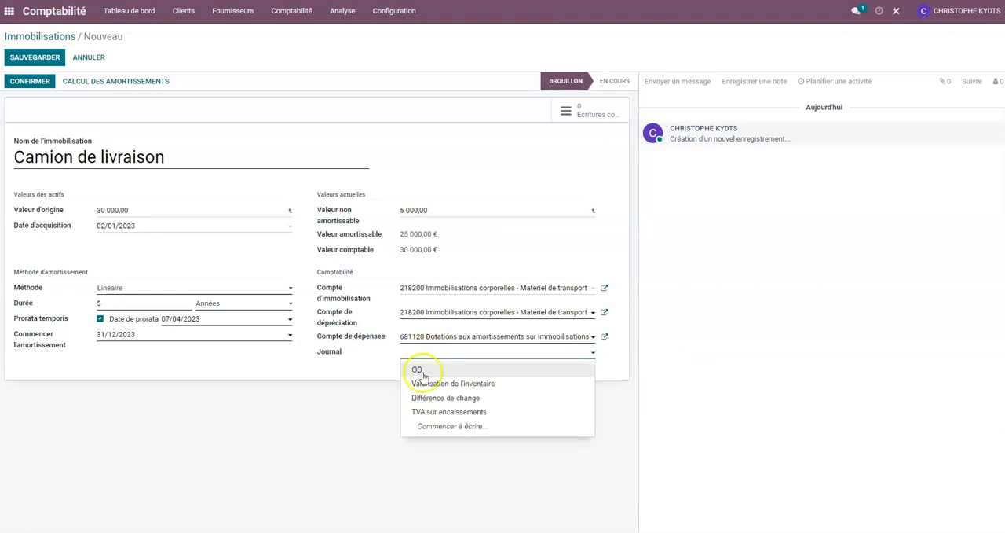
left_click(420, 370)
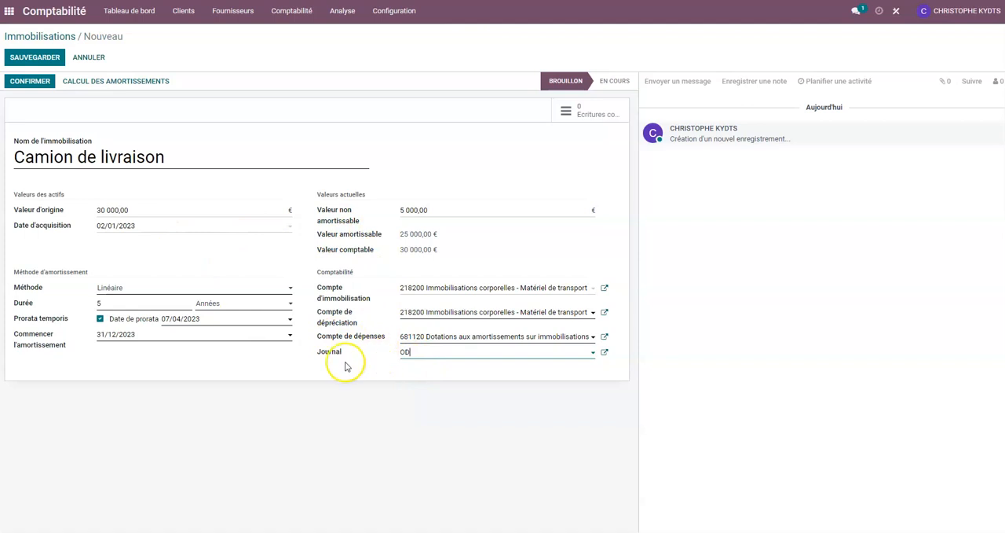
left_click(53, 59)
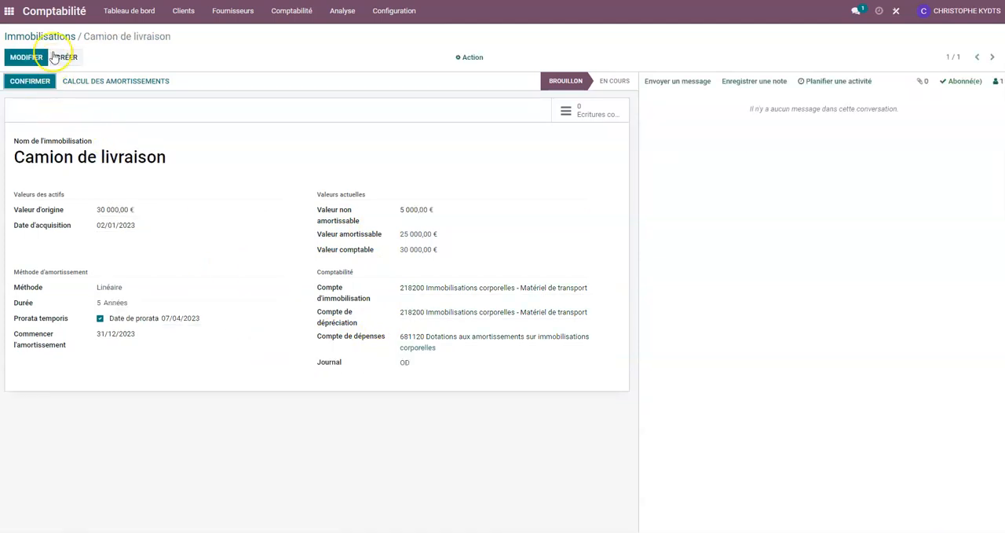
- Compute the depreciation schedule for the Camion de livraison asset and review its yearly lines
left_click_drag(86, 37, 183, 37)
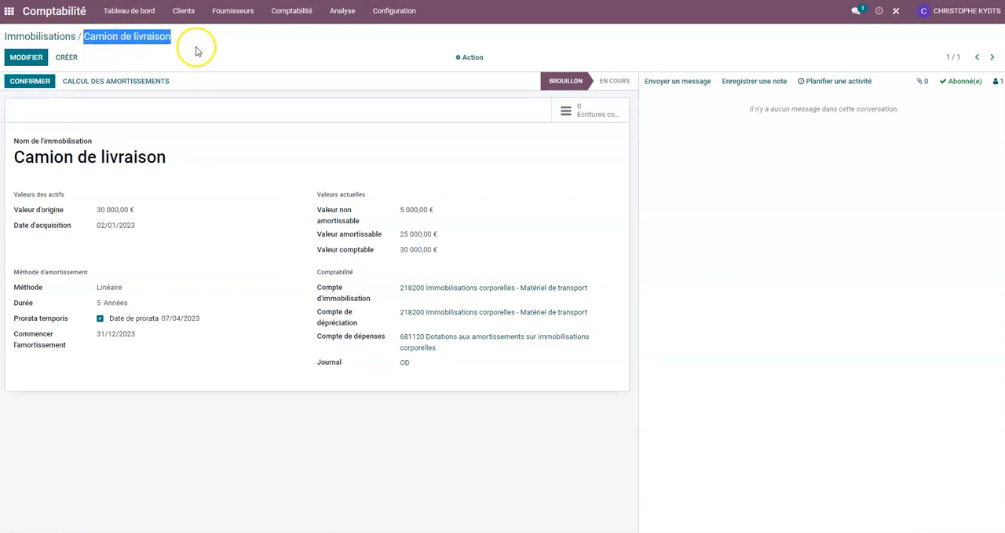
left_click(139, 84)
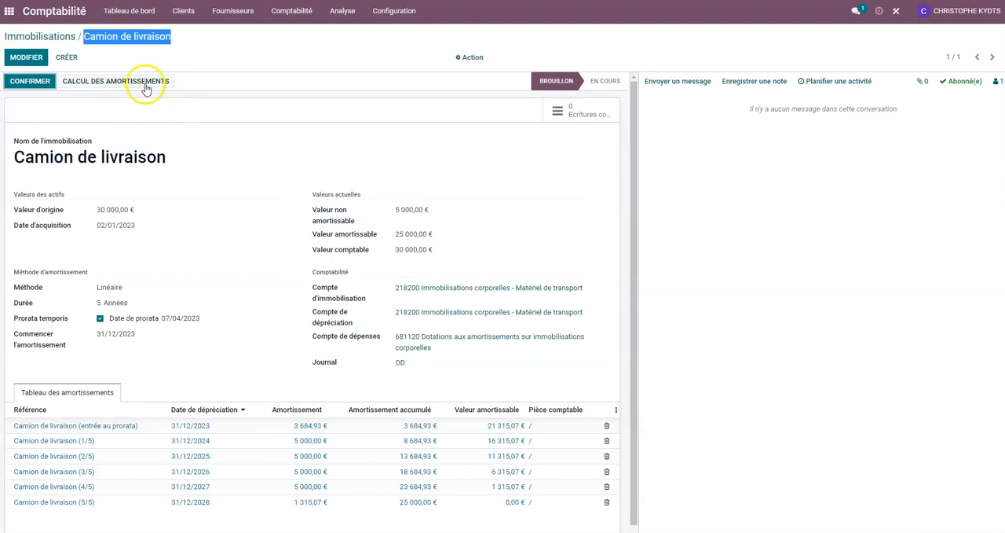
scroll(236, 110, "down", 1)
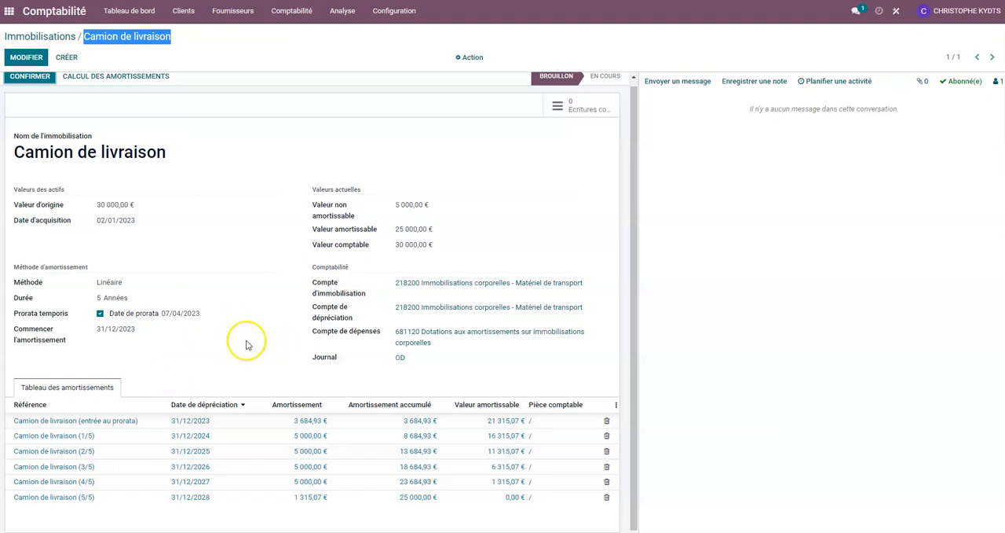
scroll(246, 345, "up", 1)
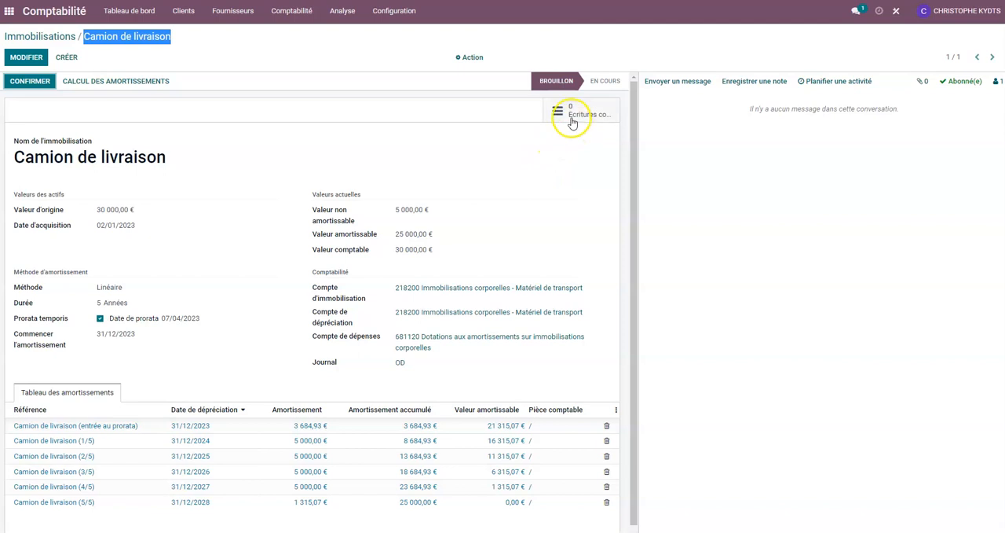
- Confirm the Camion de livraison asset and open its related journal entries
left_click(29, 81)
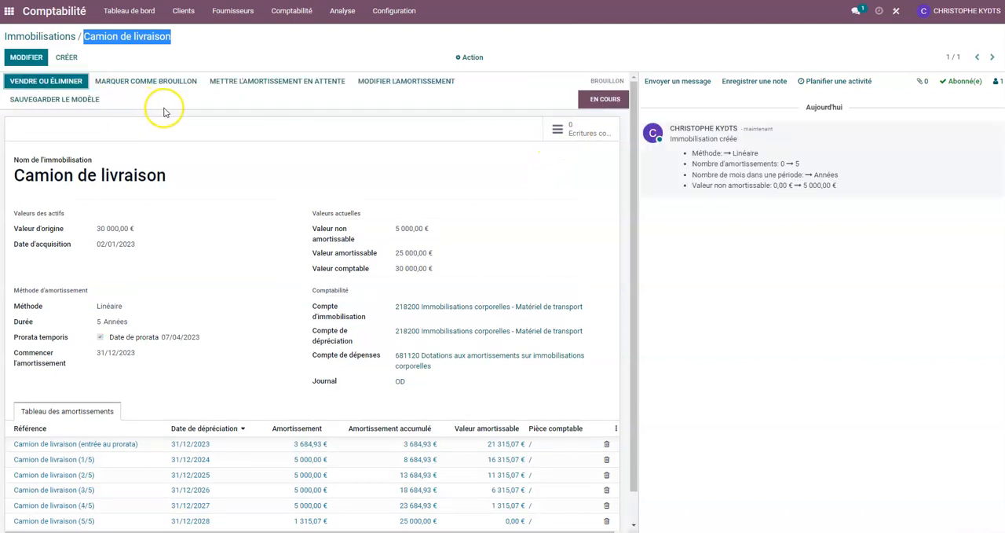
left_click(65, 83)
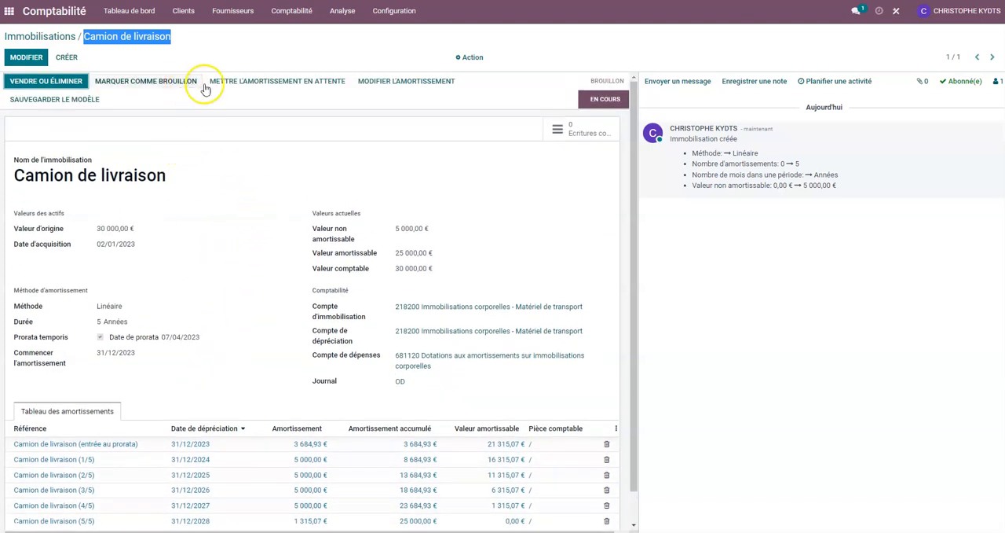
left_click(569, 132)
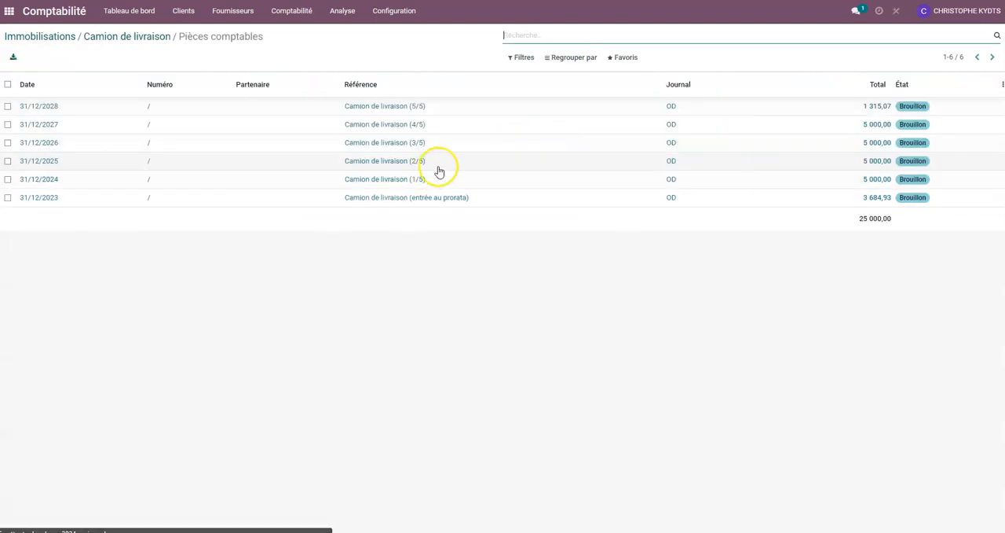
left_click(8, 107)
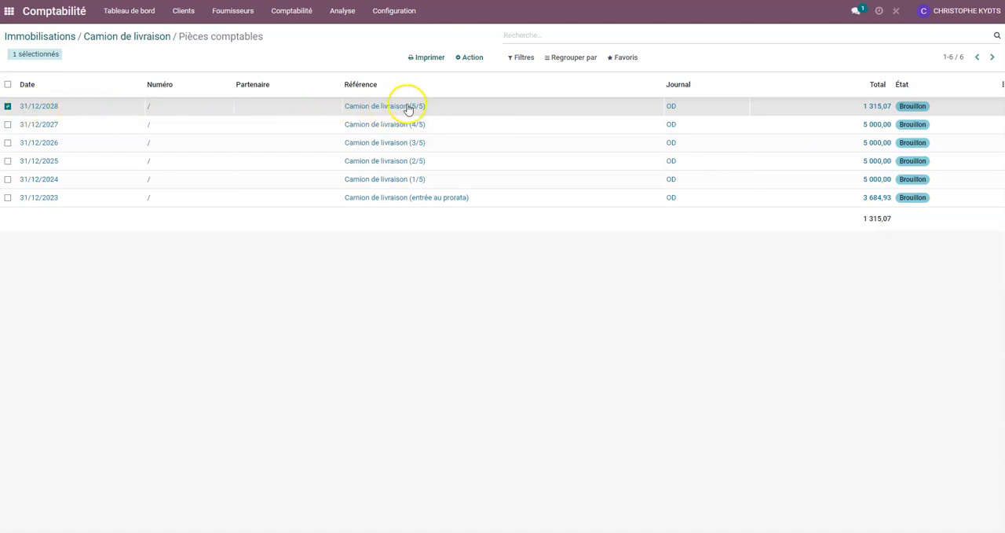
left_click(468, 60)
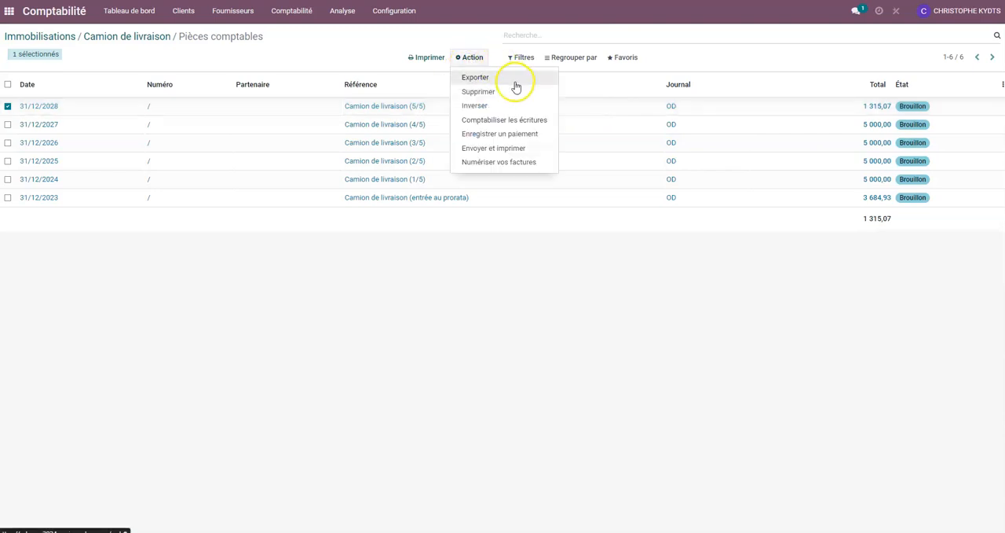
left_click(540, 122)
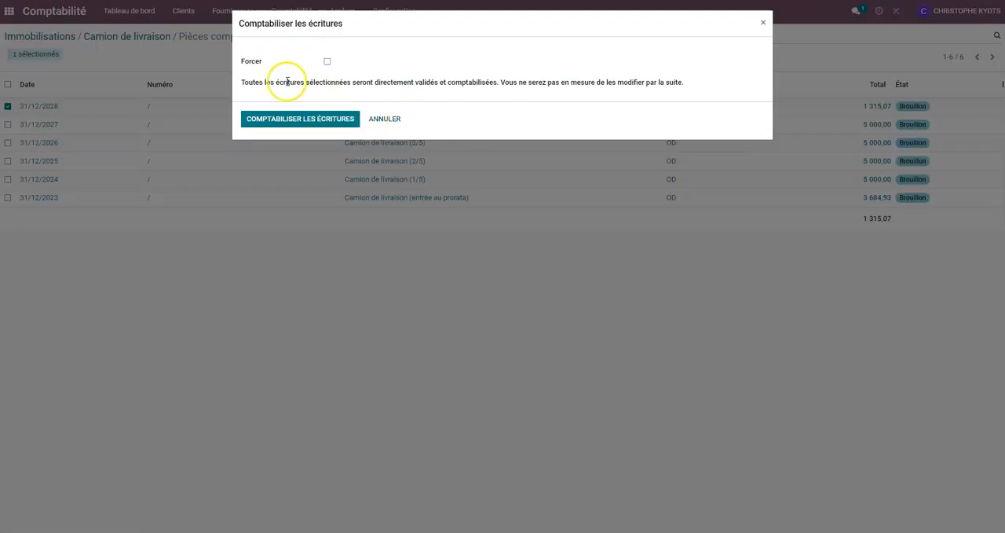
left_click(385, 119)
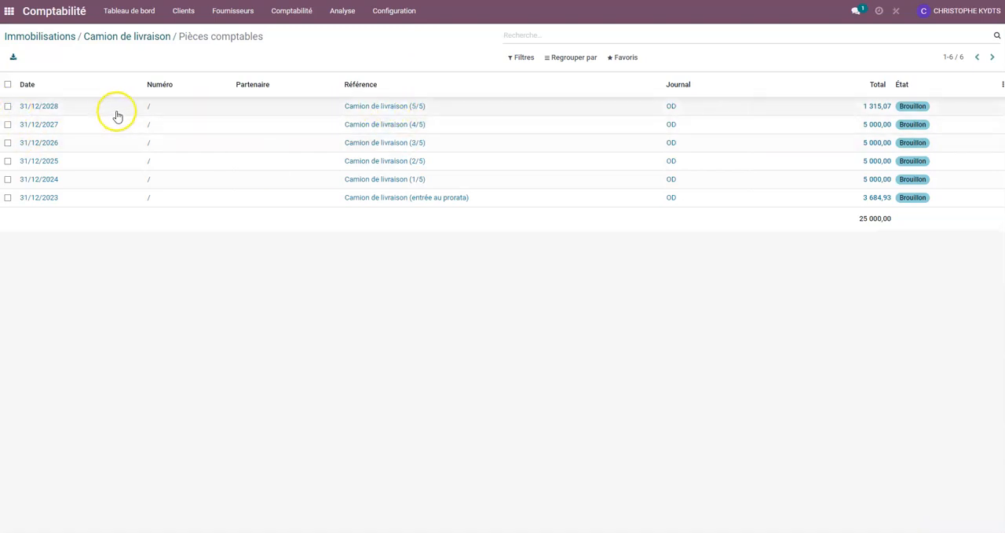
- Return to the Camion de livraison asset record and review its details and depreciation table
left_click(139, 38)
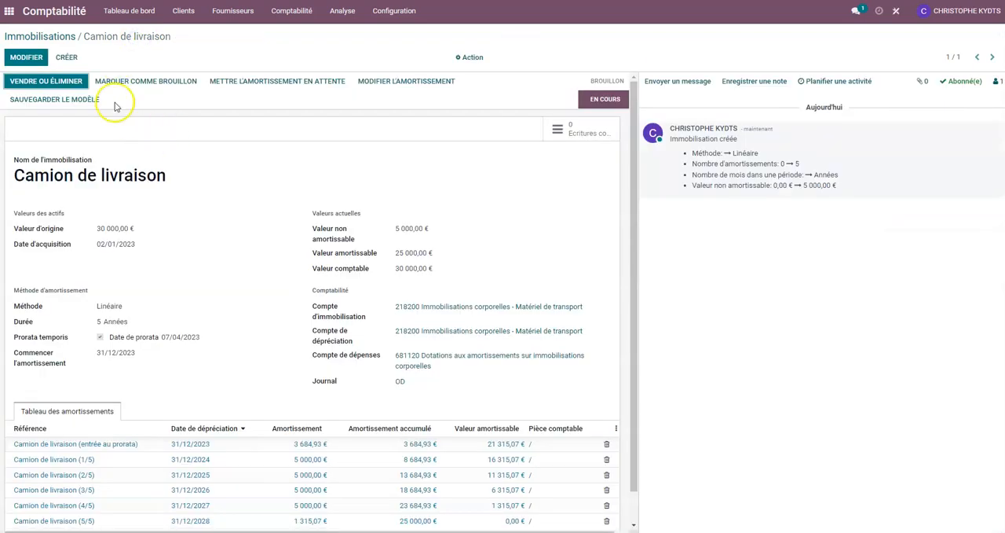
scroll(204, 195, "down", 1)
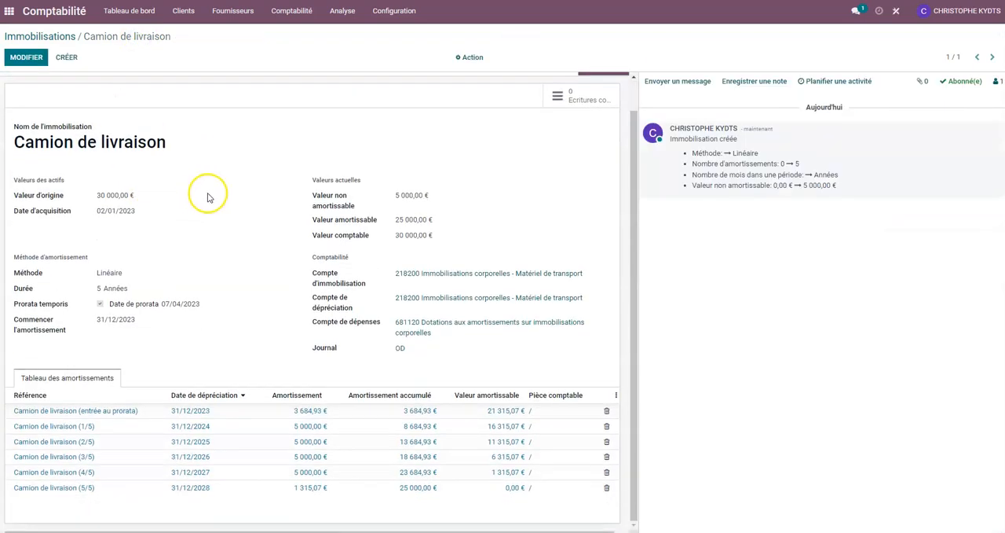
scroll(149, 199, "up", 1)
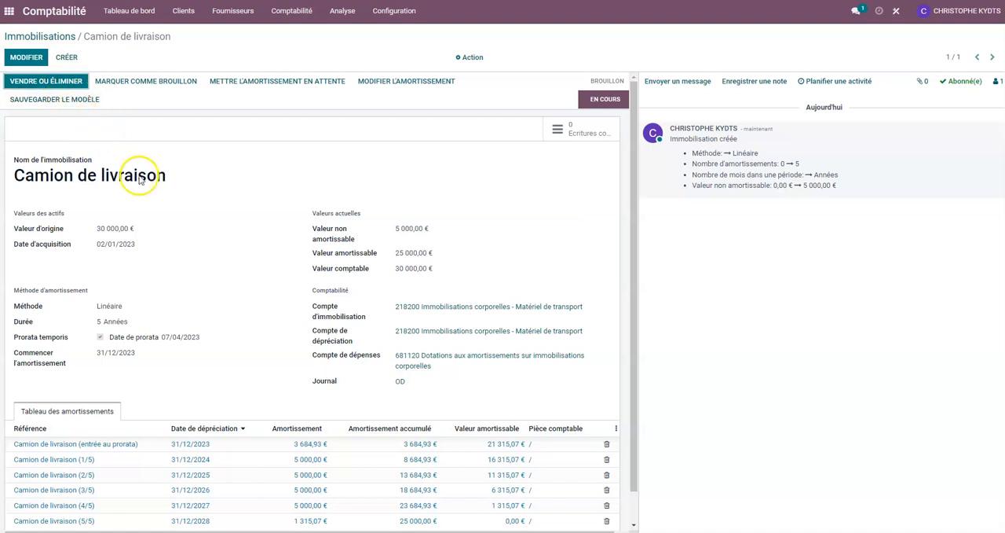
left_click_drag(24, 176, 161, 174)
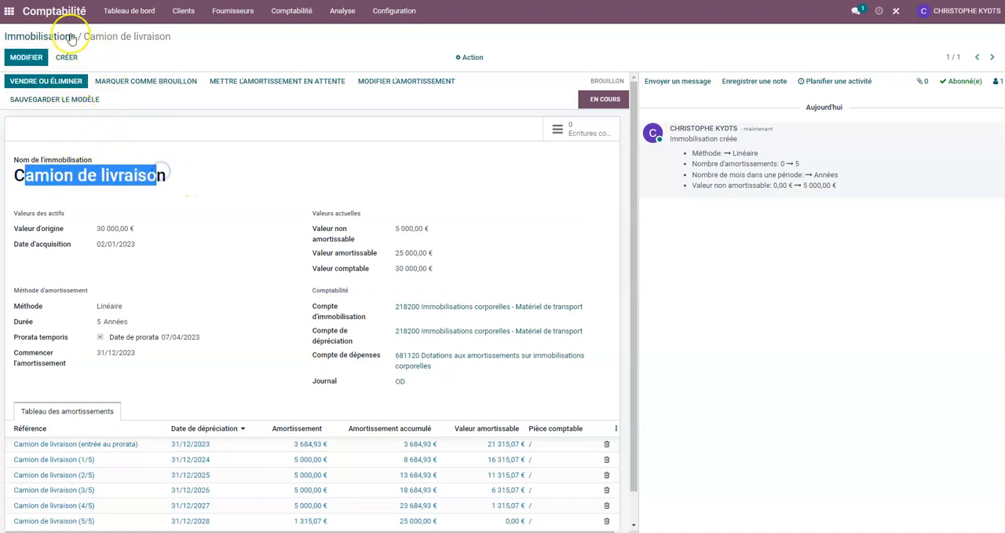